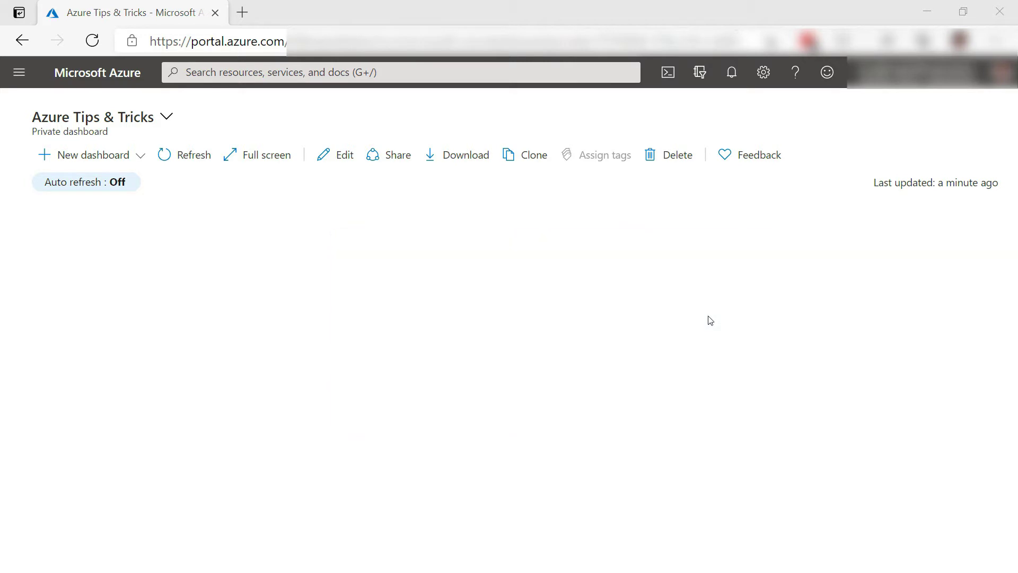
Search the Marketplace for 'remote ren' and start creating a Remote Rendering account
click(20, 73)
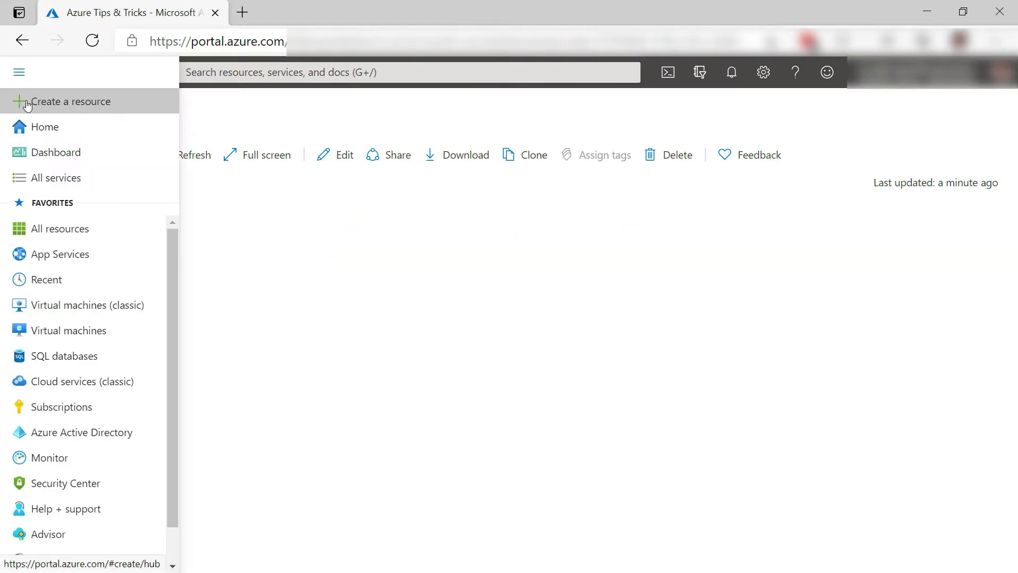
click(28, 105)
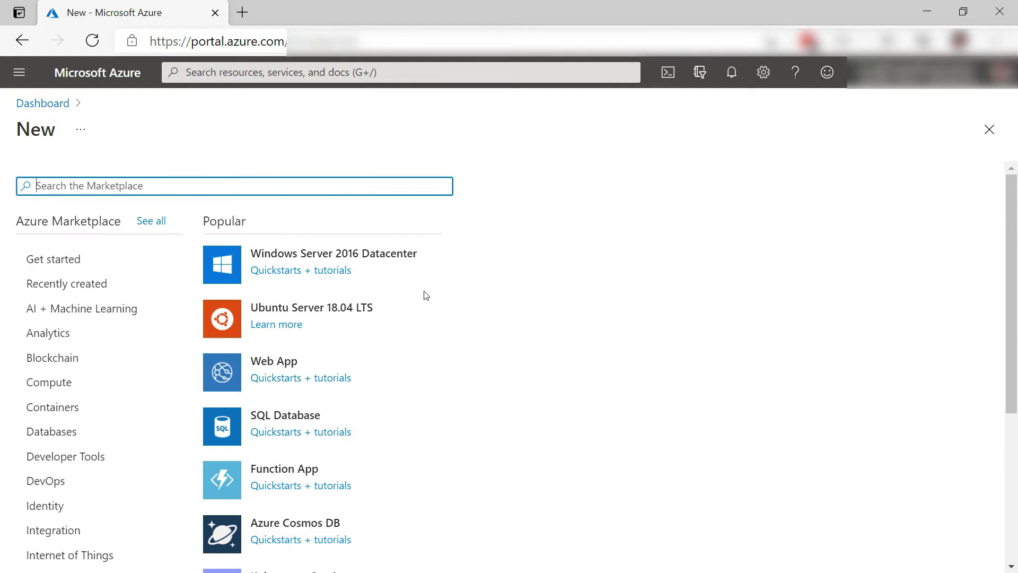
text(remote ren)
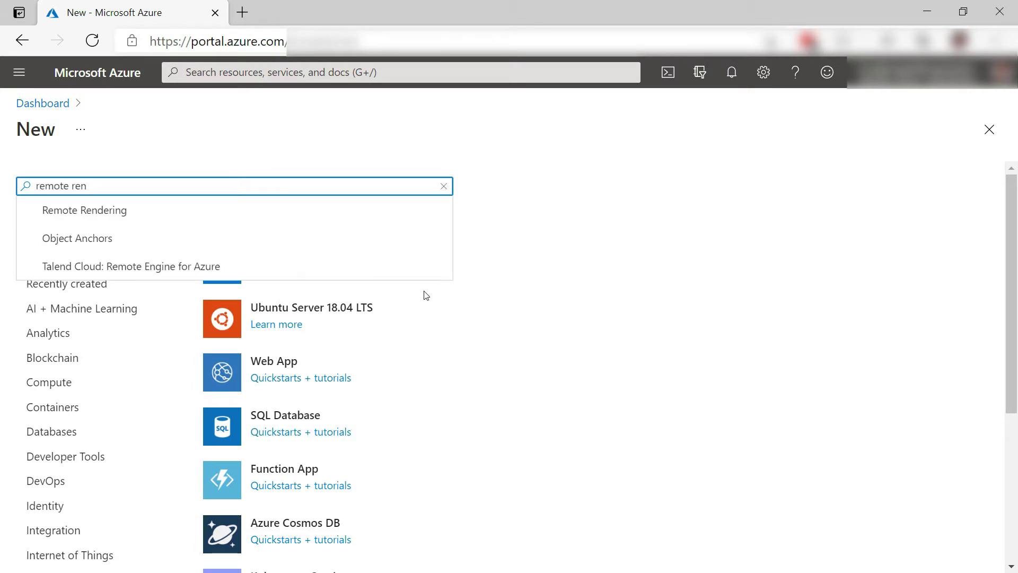
click(165, 218)
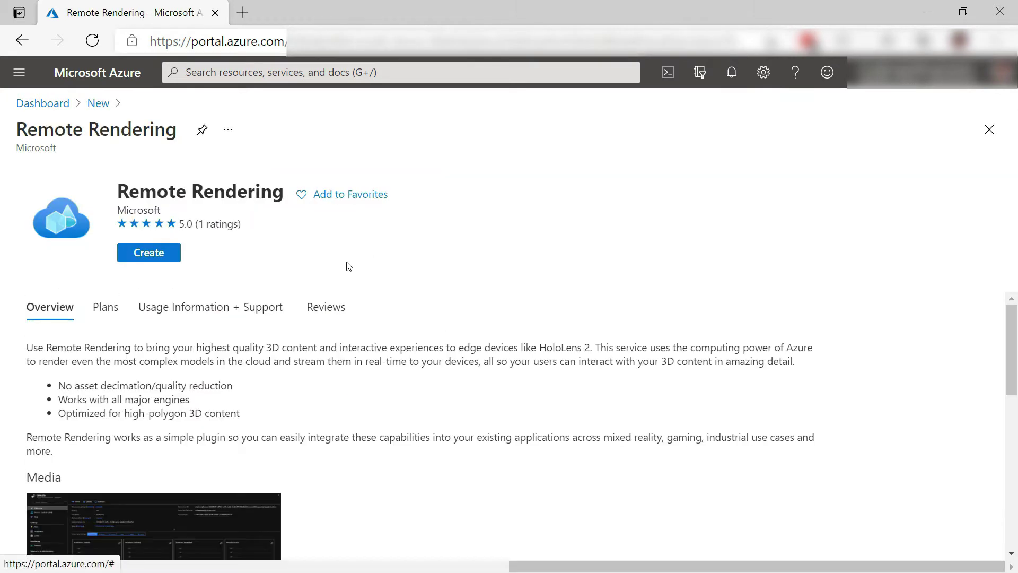
click(164, 255)
Name the account myremoterenderer, in resource group azuretipsandtricks, located in West Europe
text(myremote)
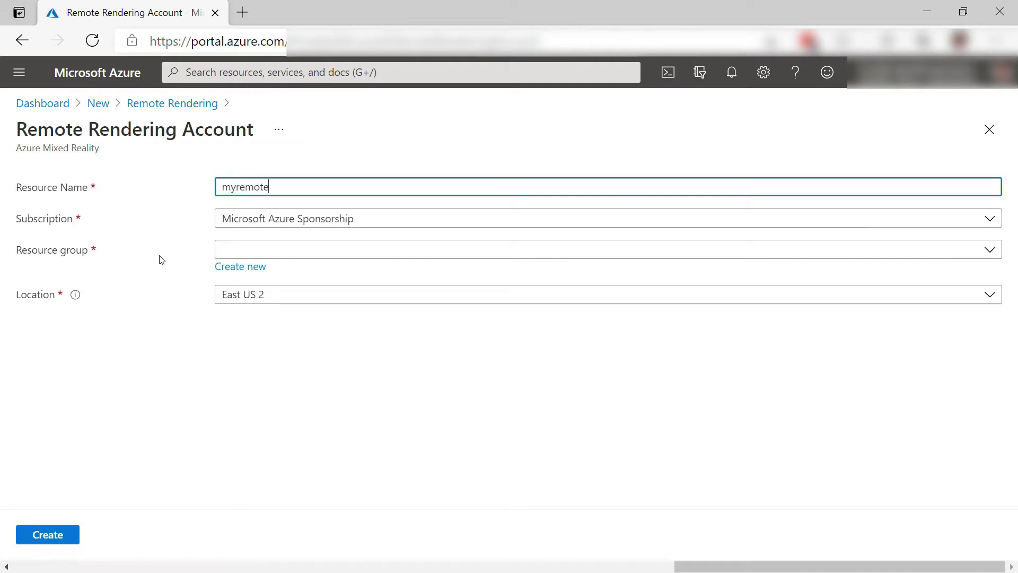
text(renderer)
key(Tab)
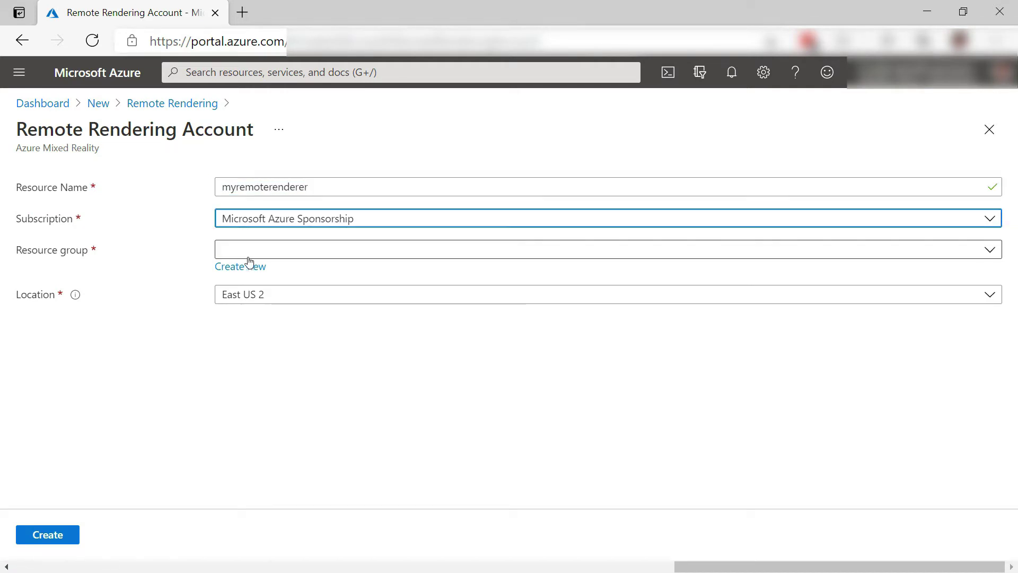
click(262, 256)
click(663, 329)
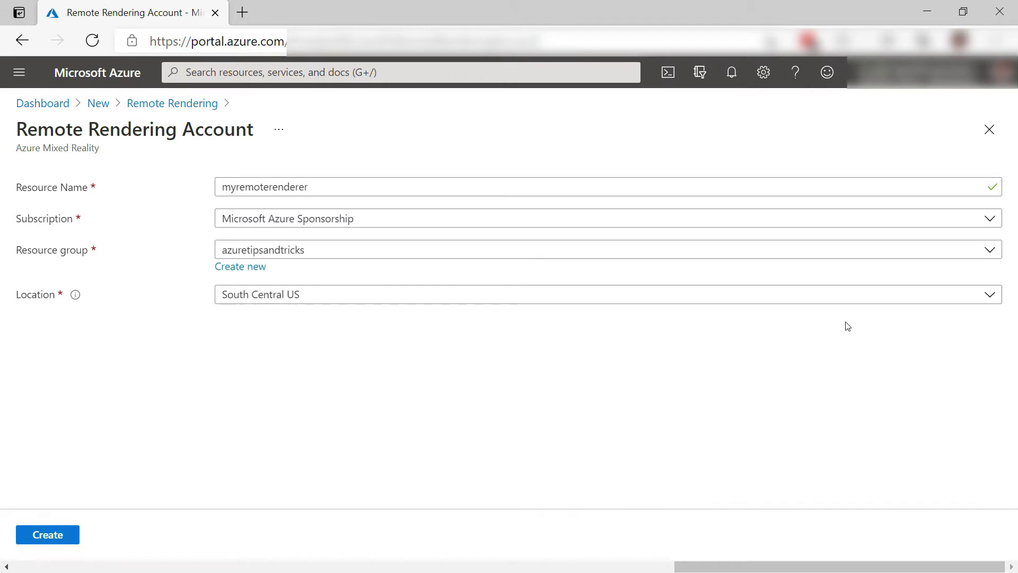
click(990, 294)
scroll(896, 411, down, 2)
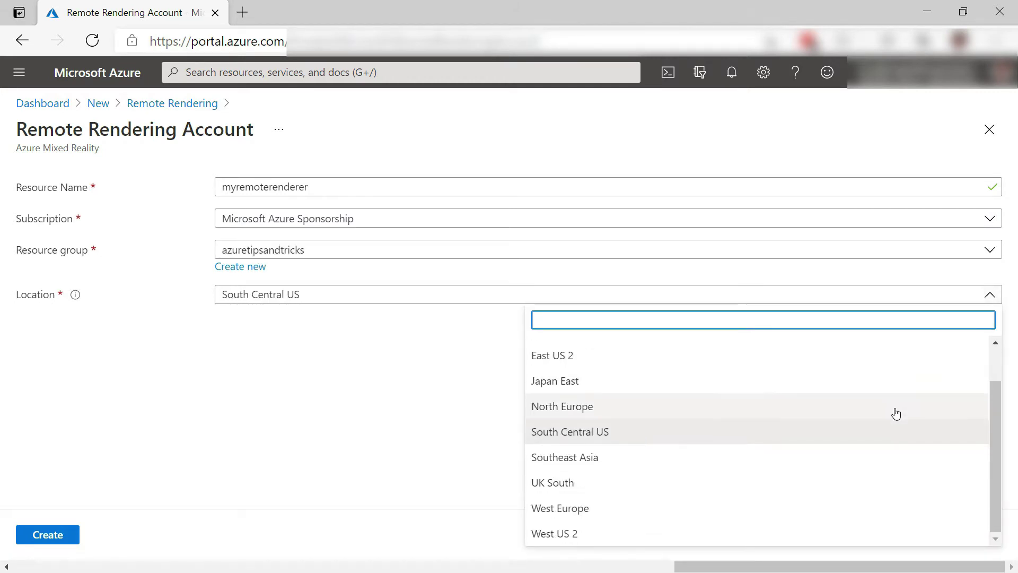
click(742, 511)
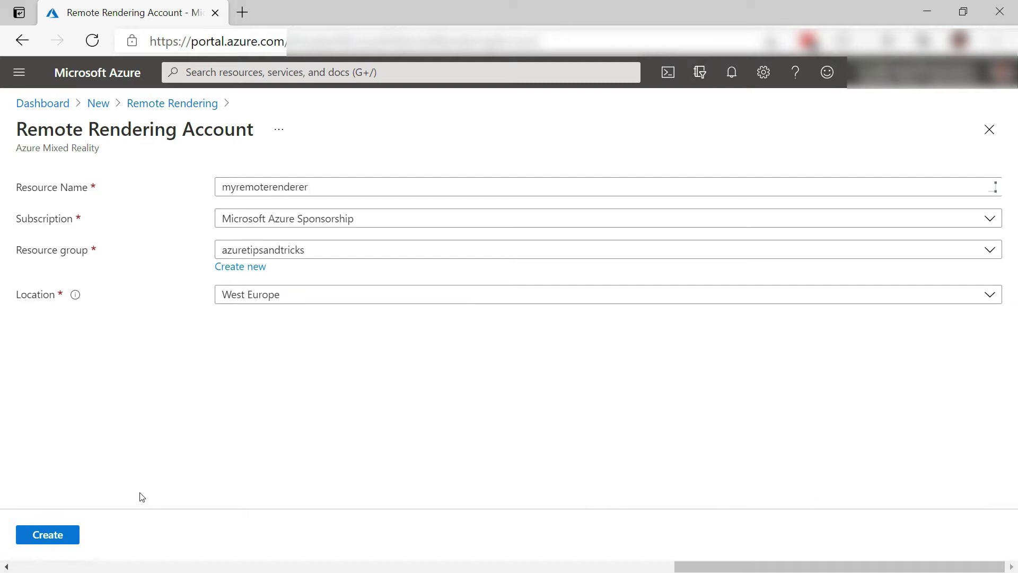
Create the myremoterenderer account and view its Access Keys
click(54, 541)
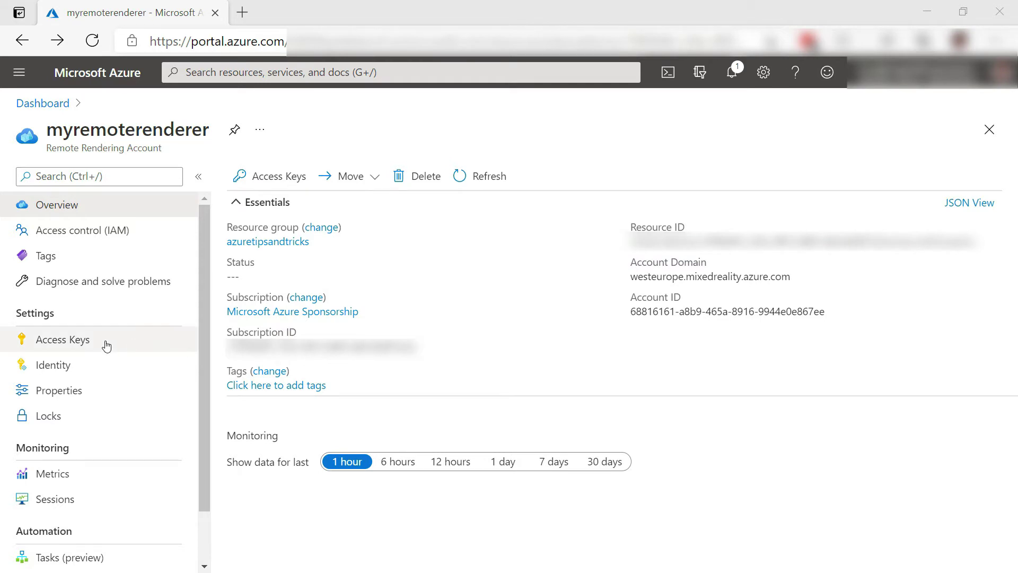
click(105, 344)
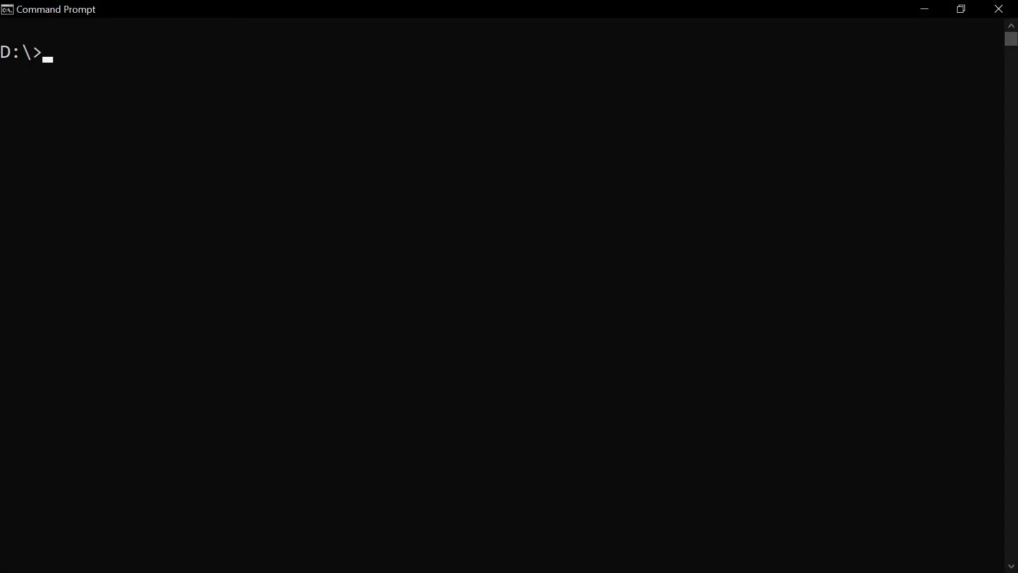
Create a D:\ARR folder and clone the azure-remote-rendering repository into it
text(mkdir ARR)
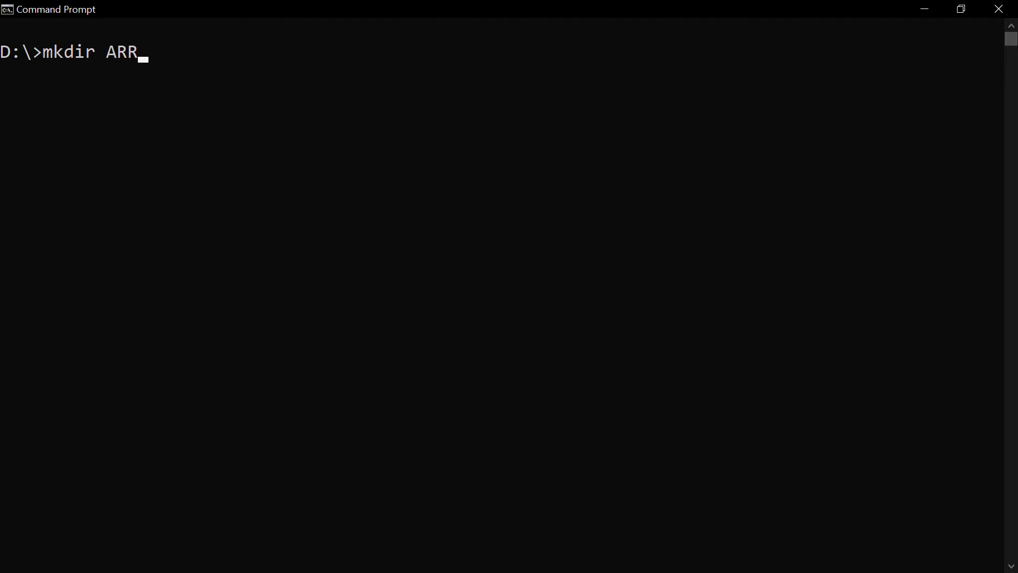
key(Return)
text(cd ARR)
key(Return)
text(git clone https://github.com/Azure/azure-remote-rendering)
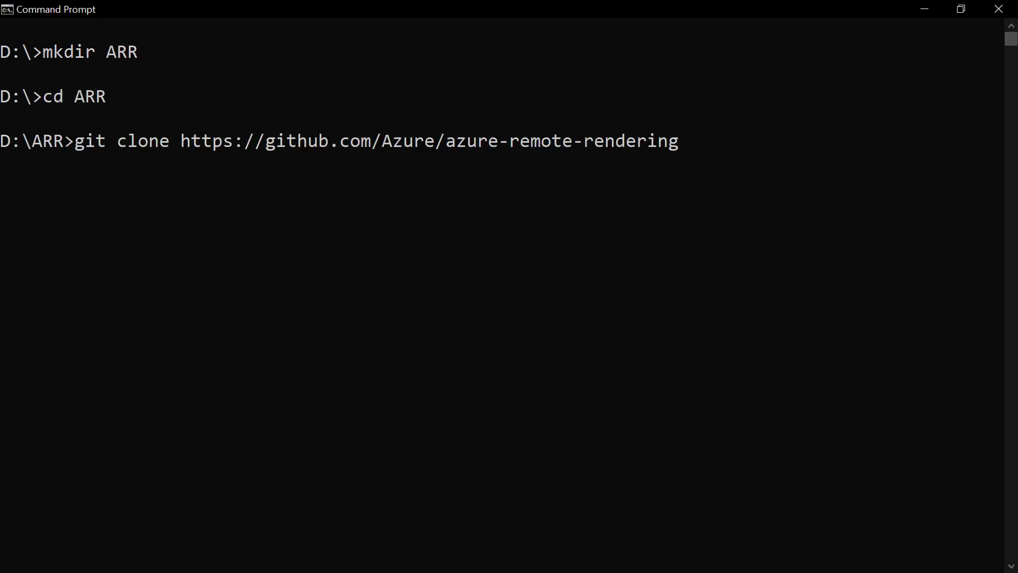
key(Return)
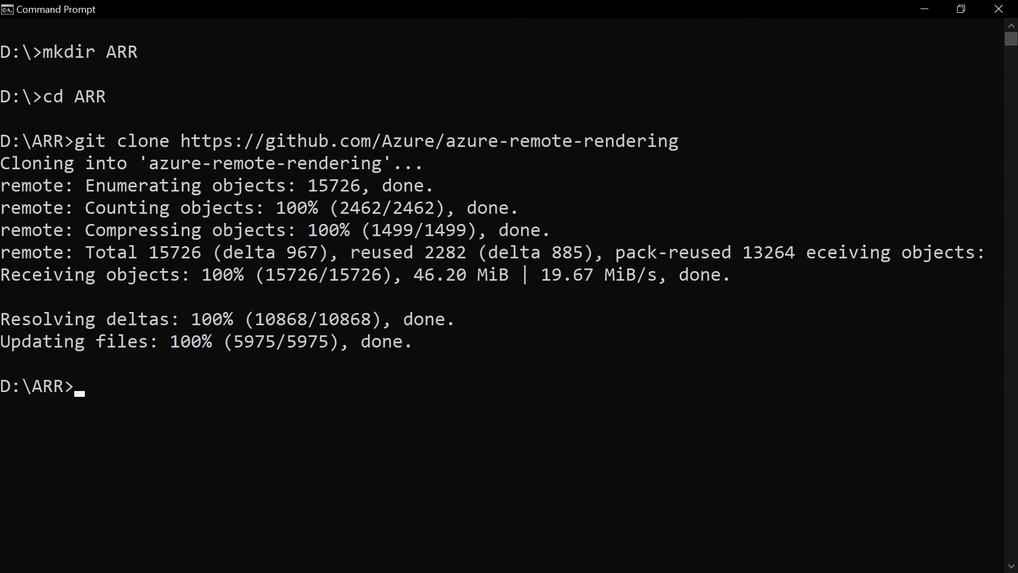
In PowerShell, run DownloadUnityPackages.ps1 to fetch the Unity dependency packages
text(cls)
key(Return)
text(powershell)
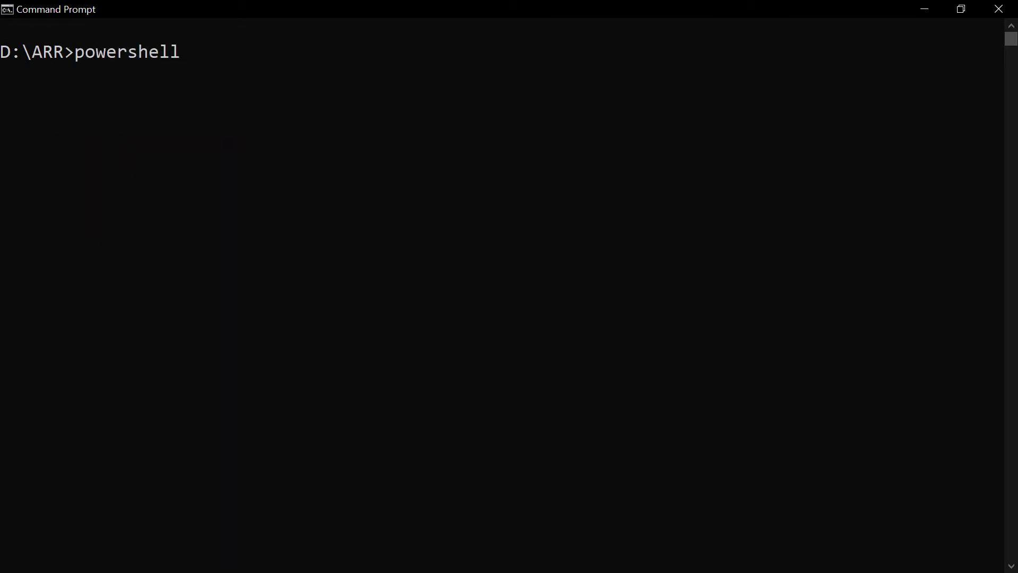
key(Return)
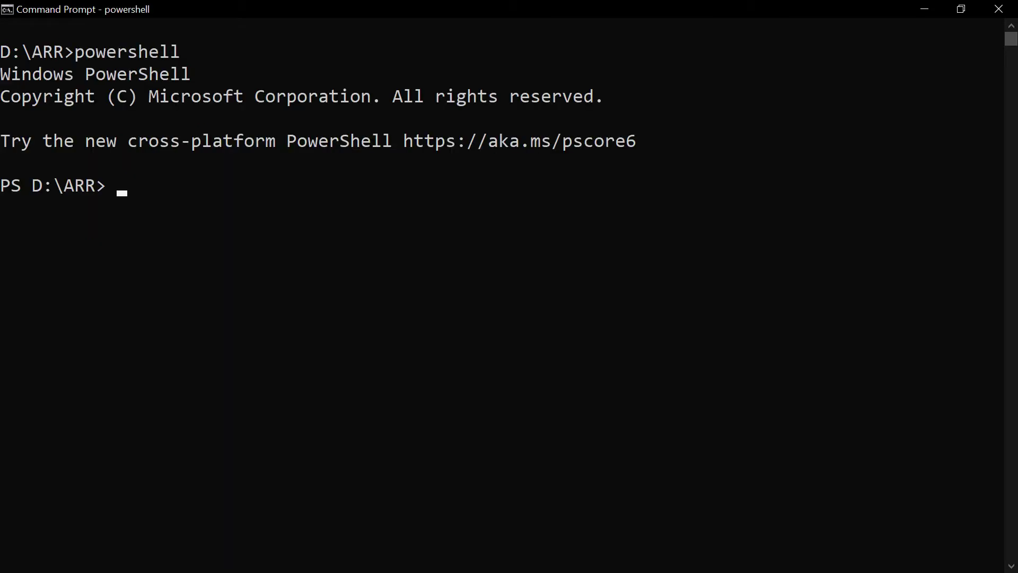
text(cls)
key(Return)
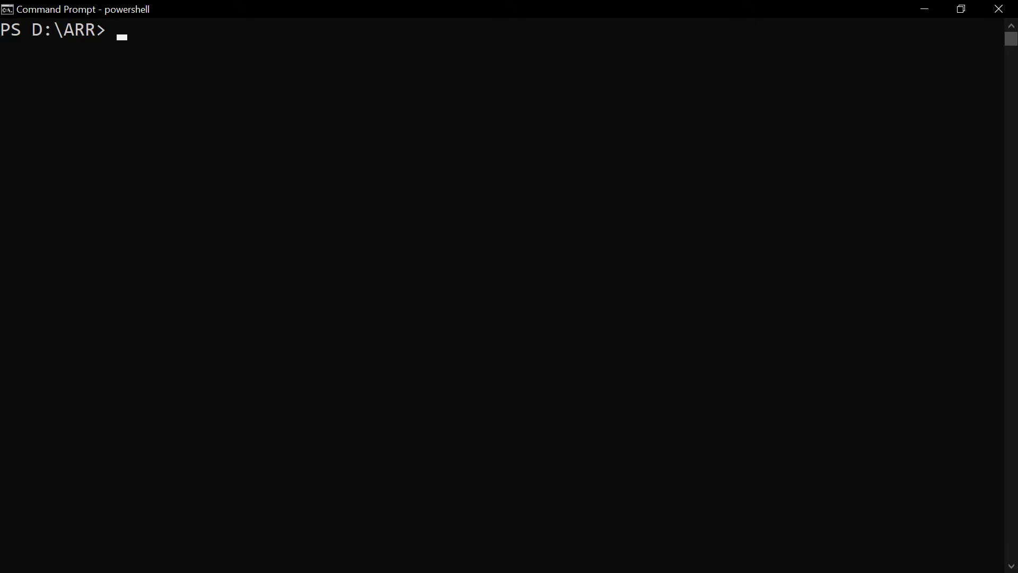
text(azure-remote-rendering\Scripts\DownloadUnityPackages.ps1)
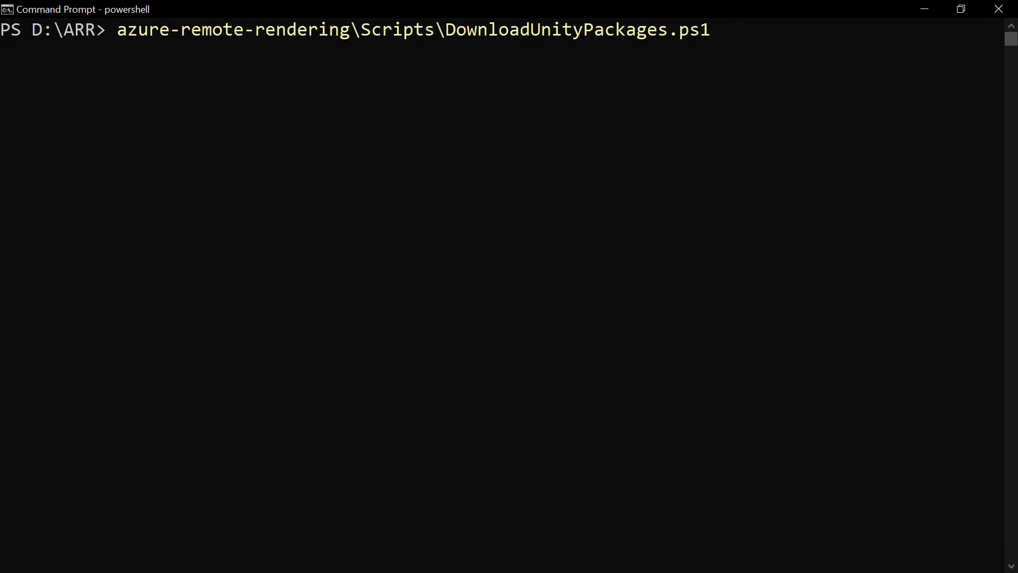
key(Return)
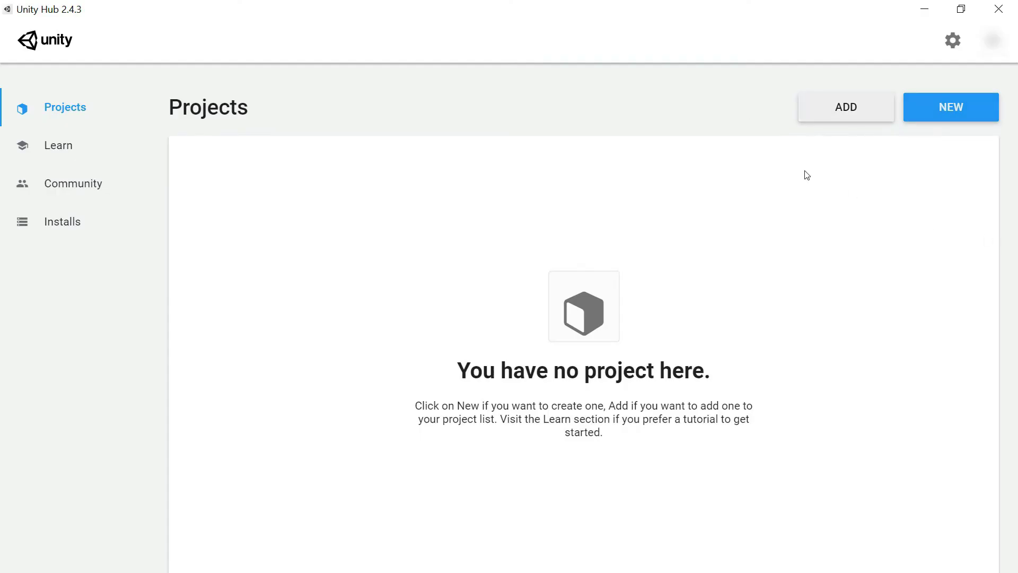
Add D:\ARR\azure-remote-rendering\Unity\Quickstart to Unity Hub and try opening it
click(832, 117)
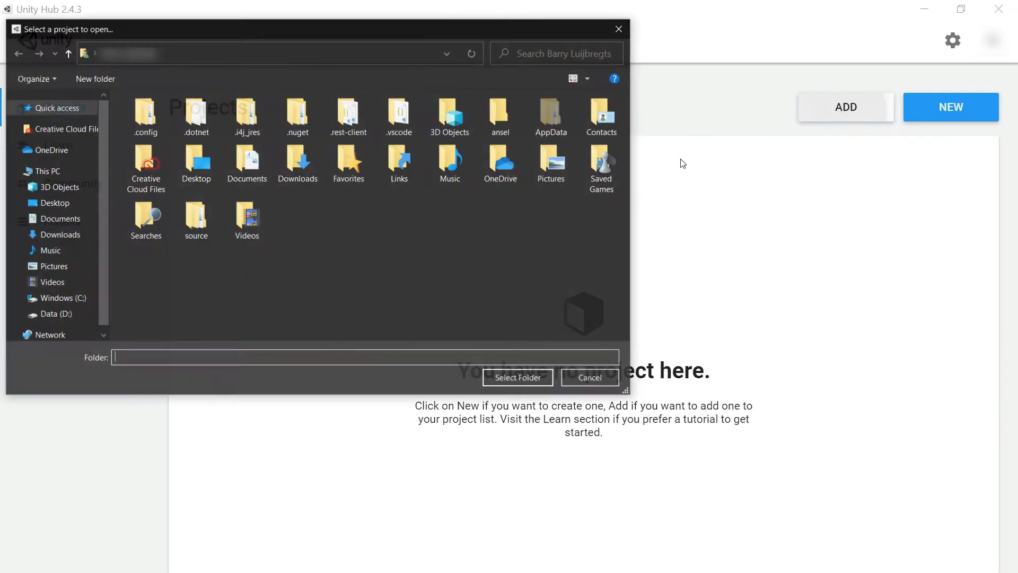
click(56, 314)
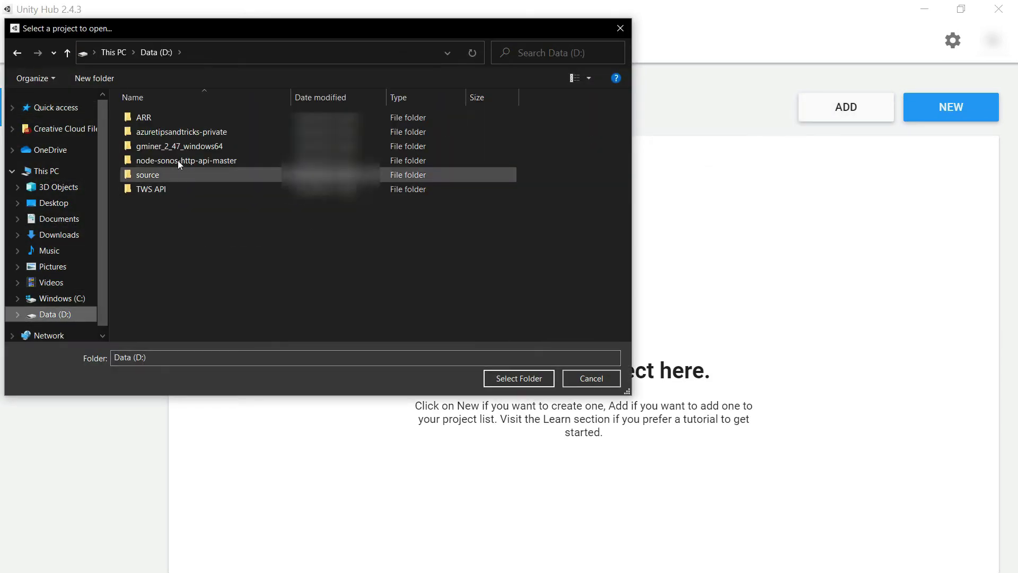
double_click(162, 116)
double_click(233, 117)
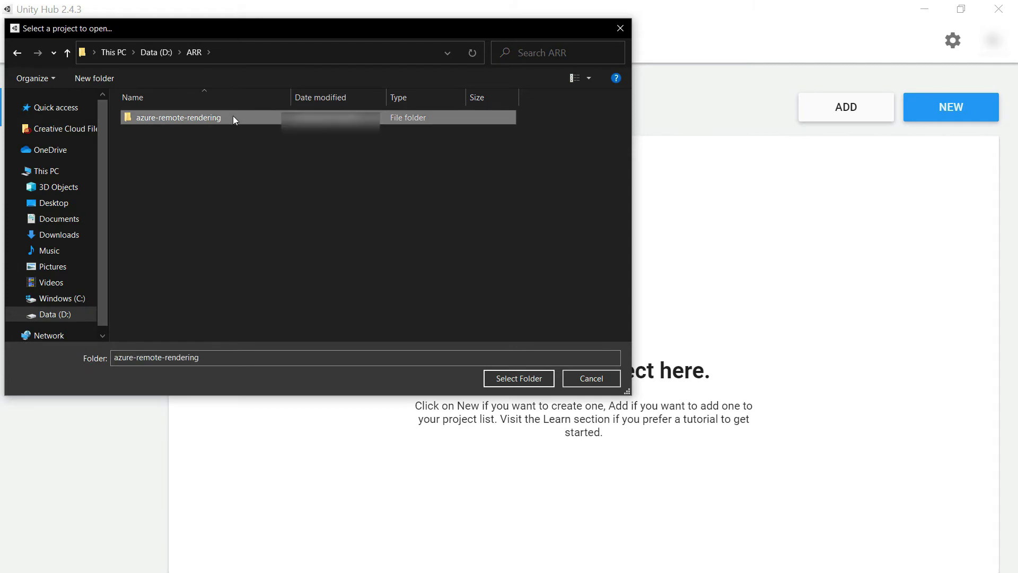
double_click(160, 202)
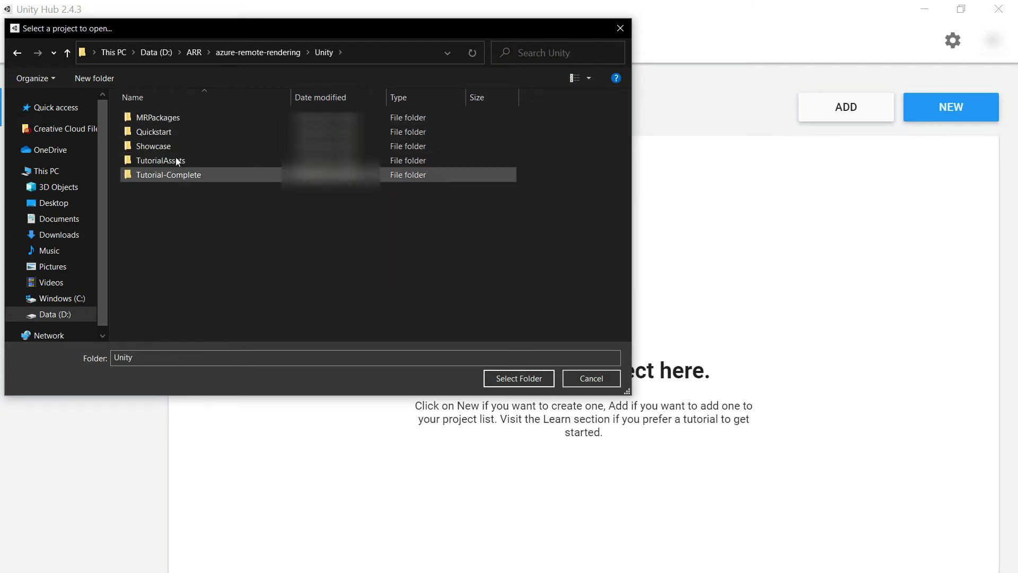
click(191, 135)
click(513, 380)
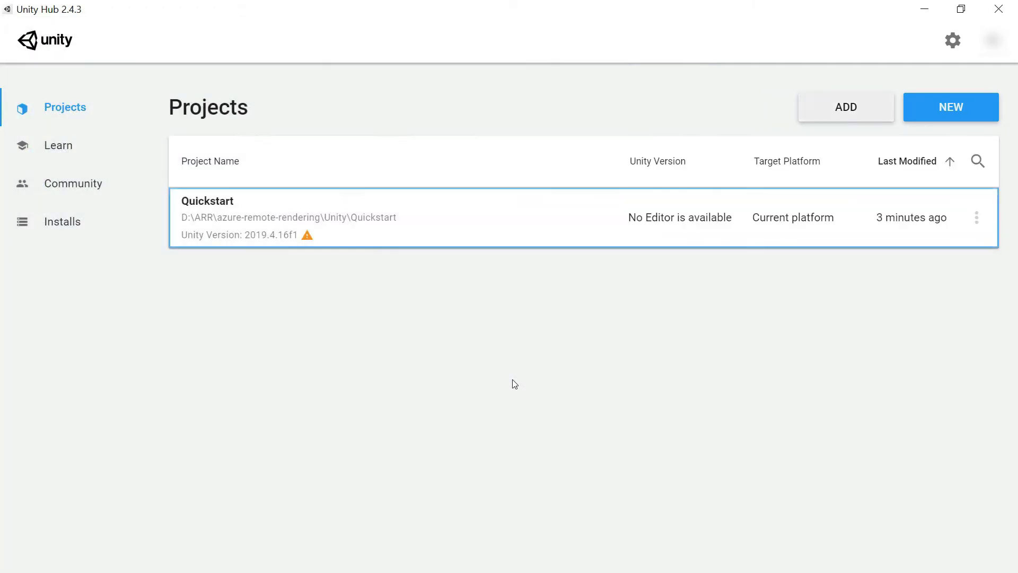
click(594, 225)
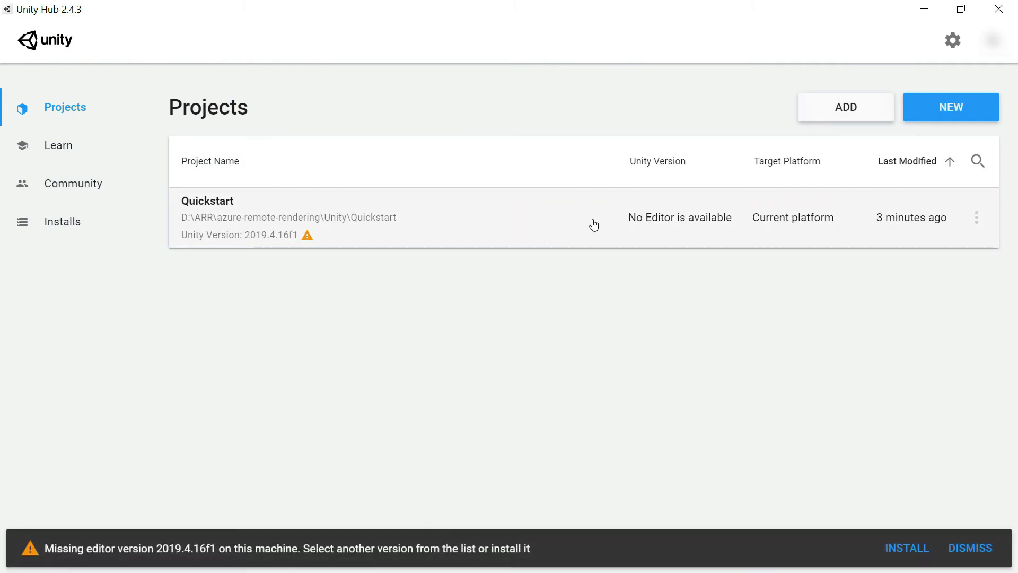
Install Unity 2019.4.16f1 with Windows Build Support (IL2CPP), then return to Projects
click(906, 548)
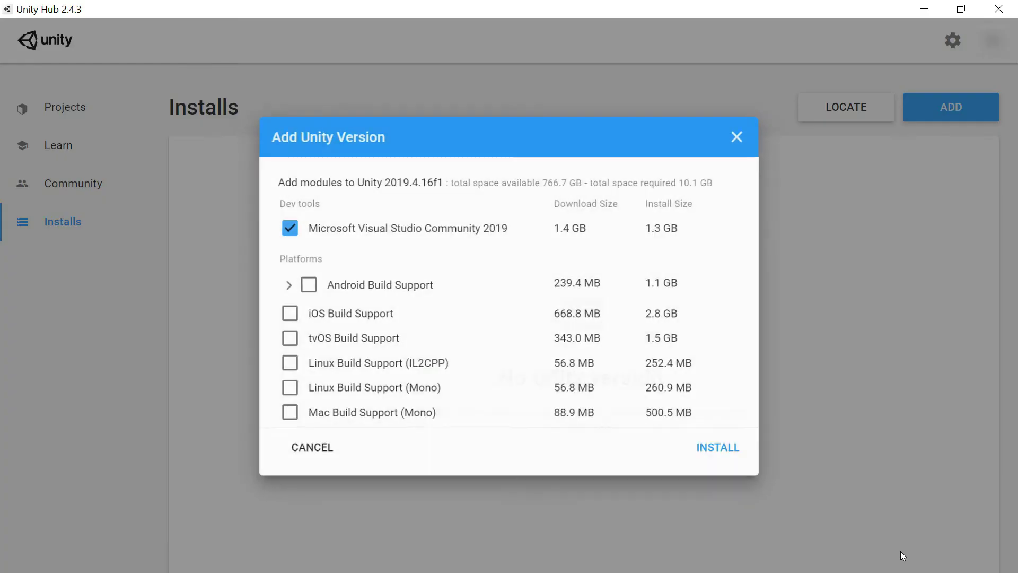
scroll(482, 325, down, 3)
scroll(480, 322, down, 2)
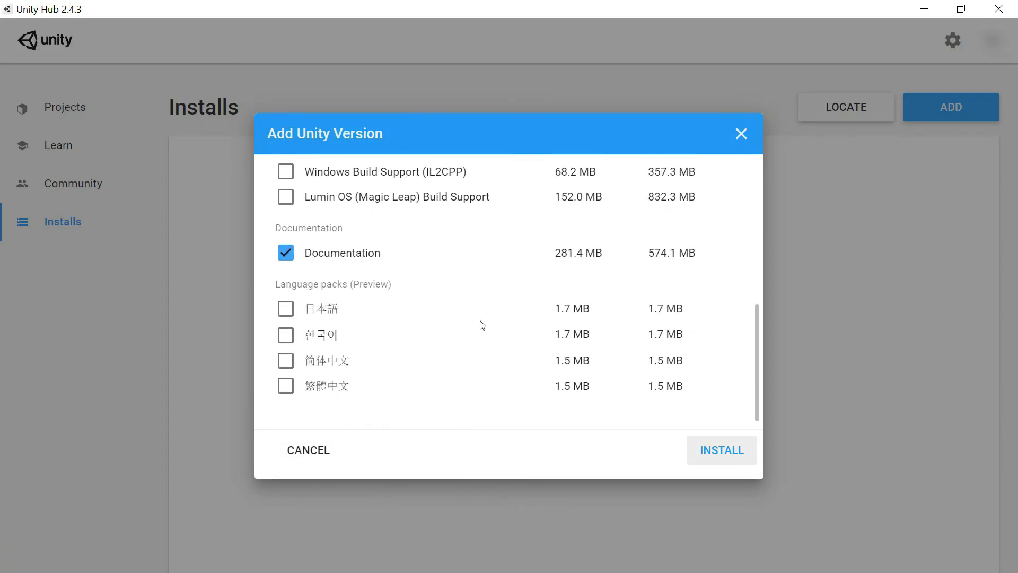
scroll(479, 323, up, 3)
click(283, 252)
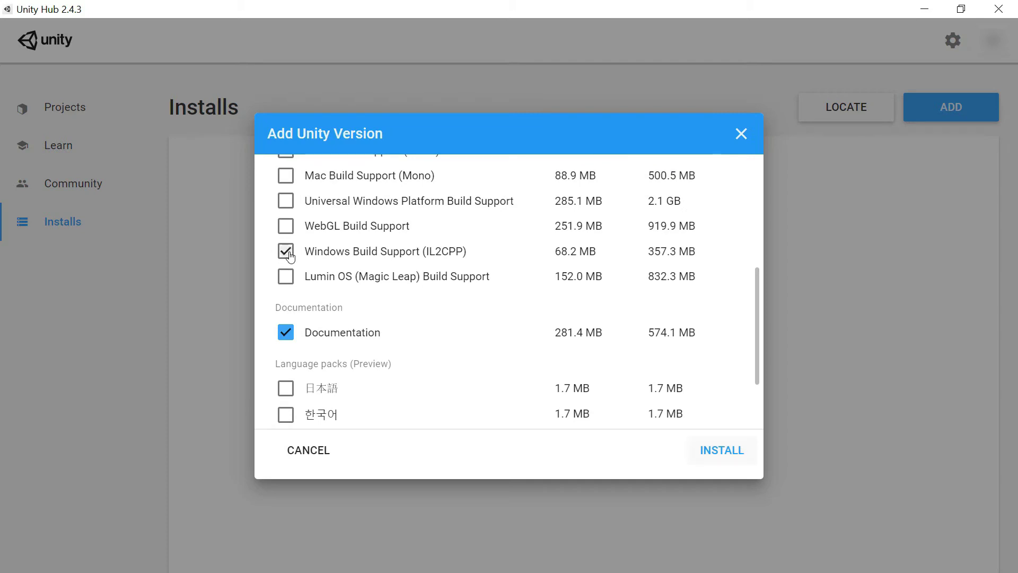
click(717, 450)
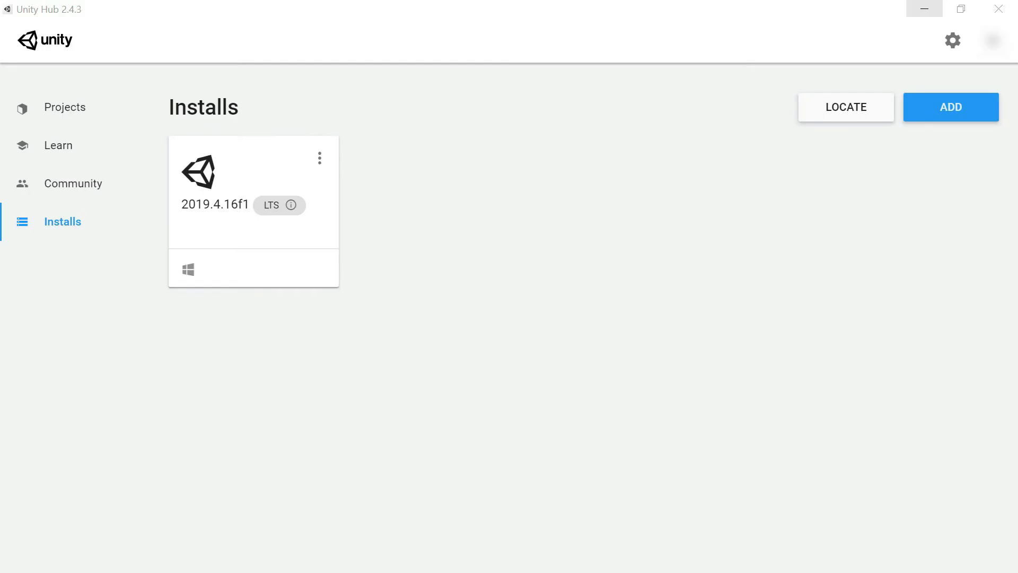
click(80, 113)
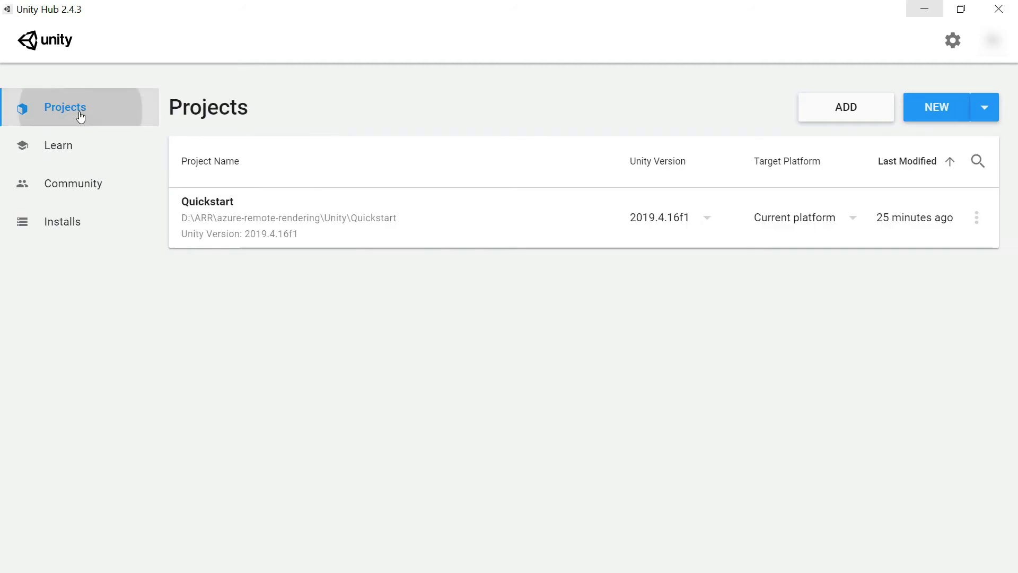
Open Quickstart and set both Account Domain and Authentication Domain to westeurope.mixedreality.azure.com
click(525, 232)
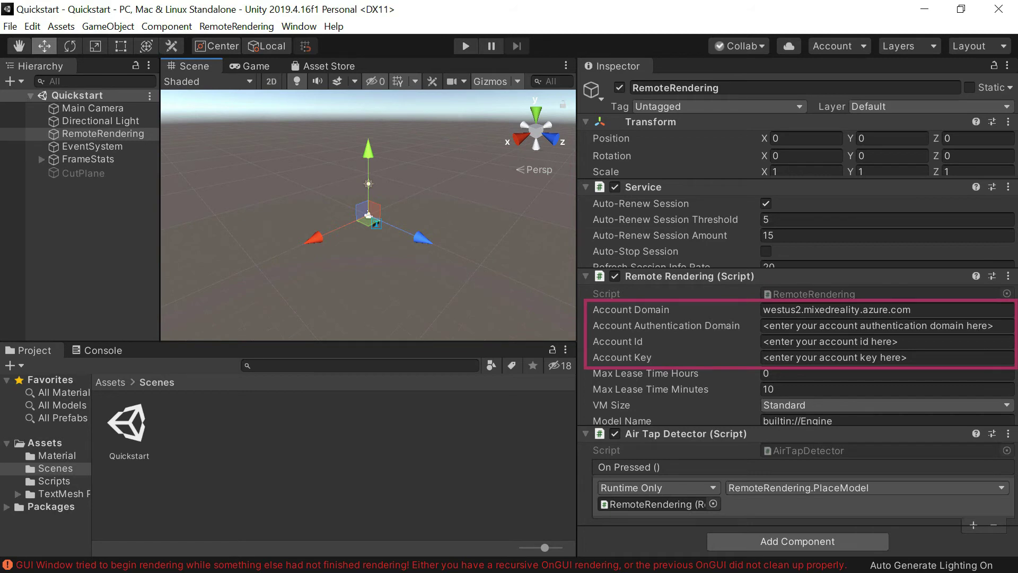
text(westeurope.mixedreality.azure.com)
key(shift+End)
key(Delete)
click(999, 327)
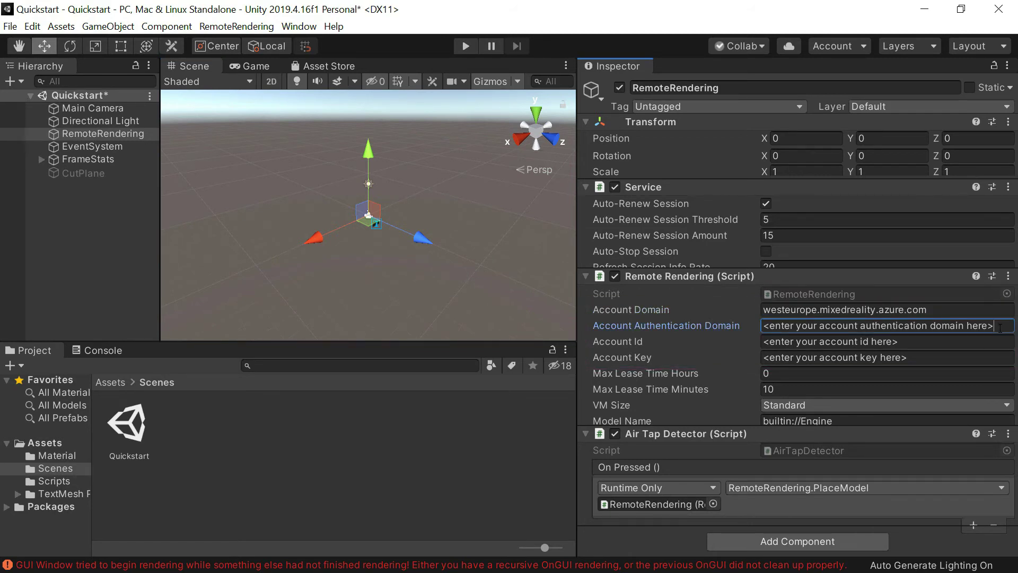
key(ctrl+a)
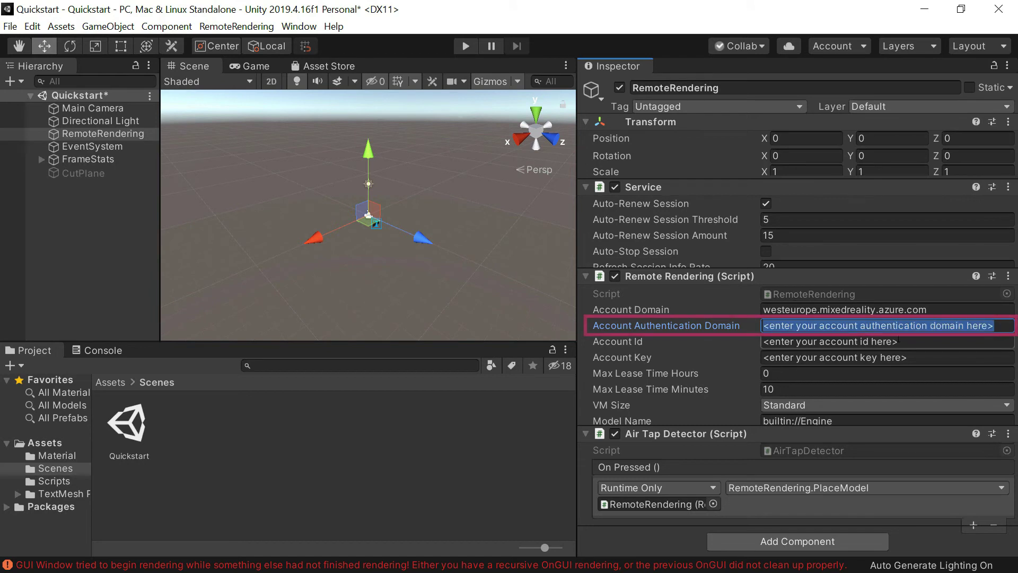
text(westeurope.mixedreality.azure.com)
Paste the account ID and account key into RemoteRendering's Account Id and Account Key
click(916, 342)
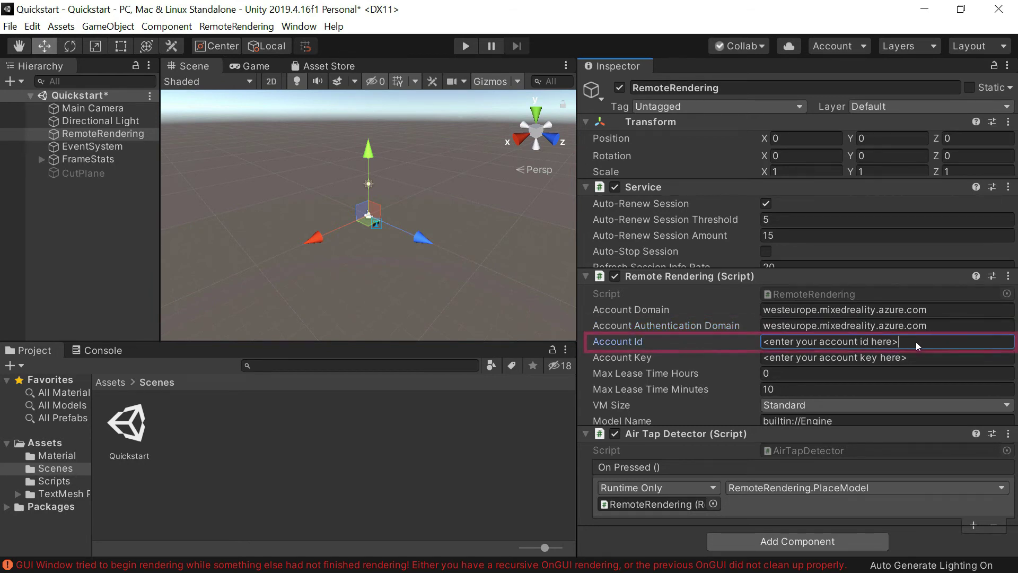
key(ctrl+a)
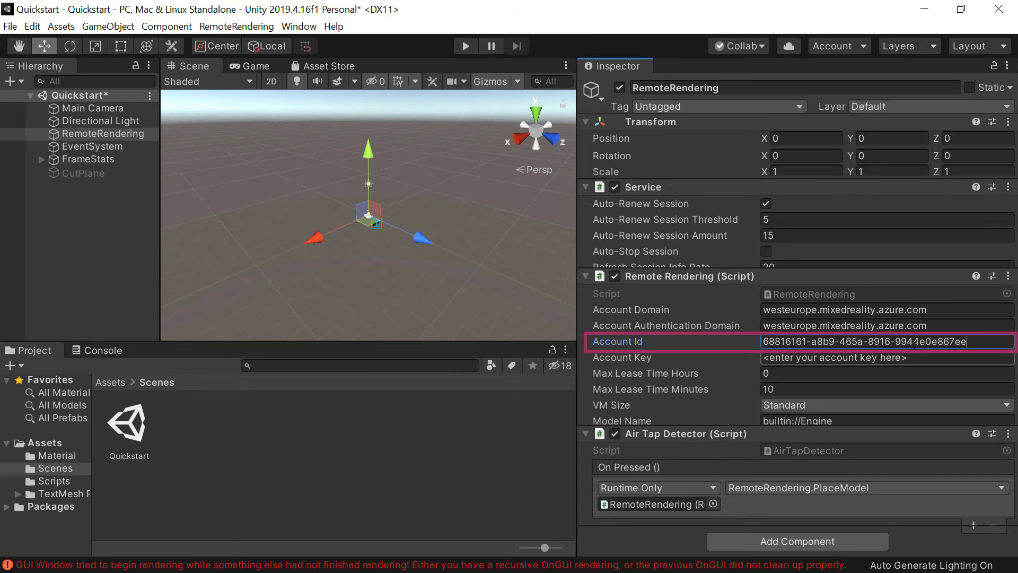
click(931, 357)
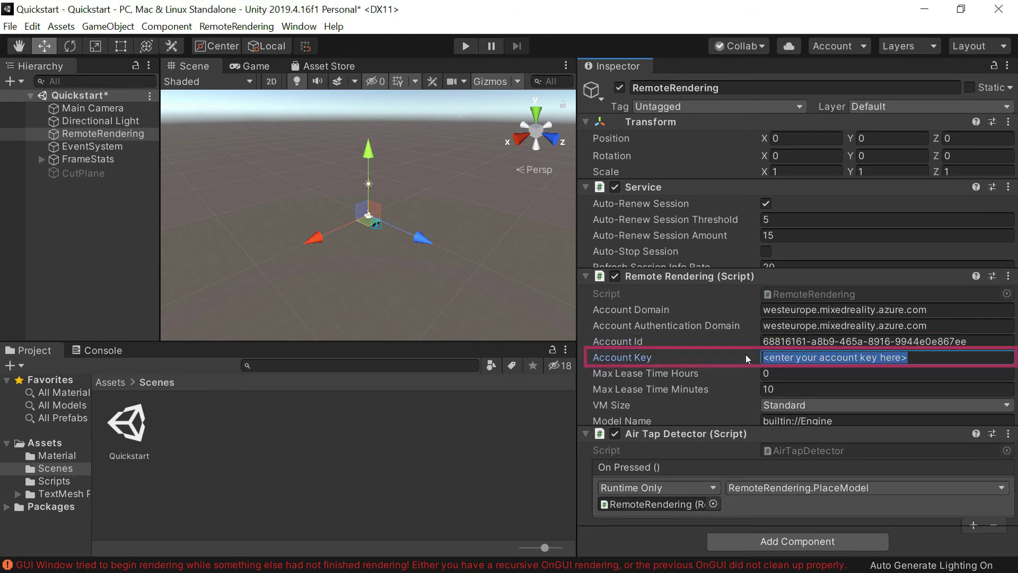
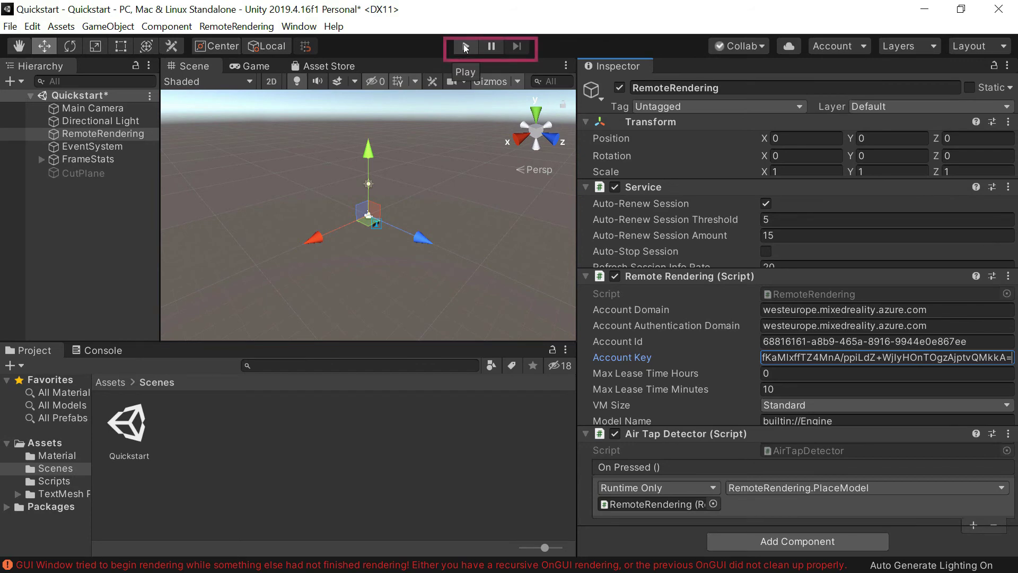
Enter Play mode so the engine model streams into the Game view
click(465, 46)
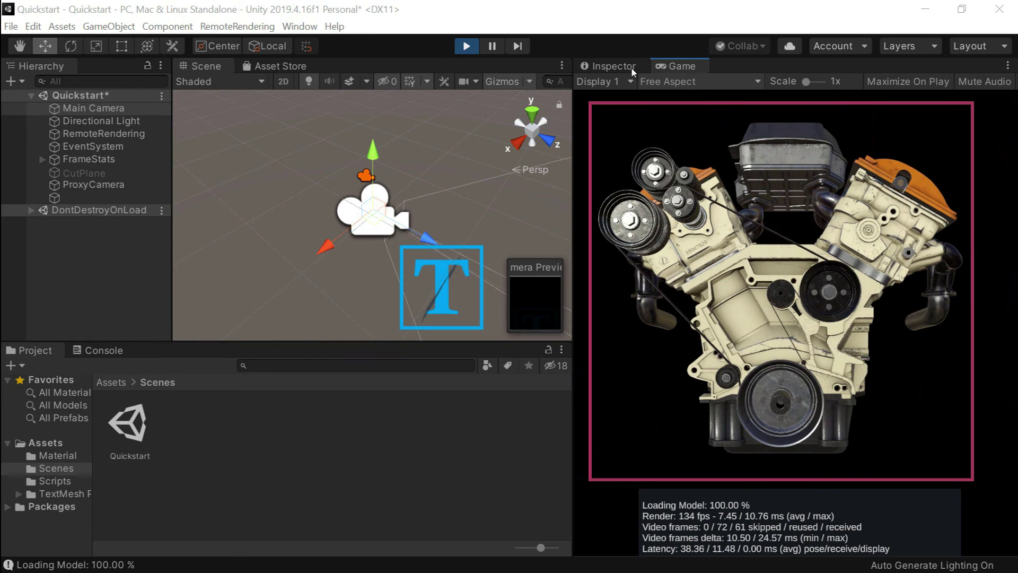
Check RemoteRendering's Runtime Session Info shows Ready, then return to the Game view
click(610, 65)
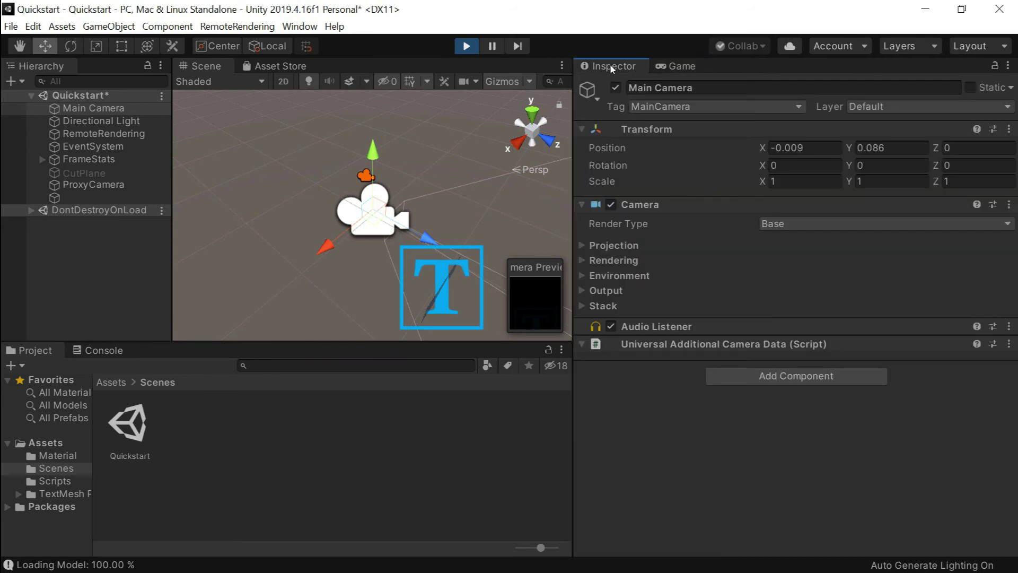
click(162, 135)
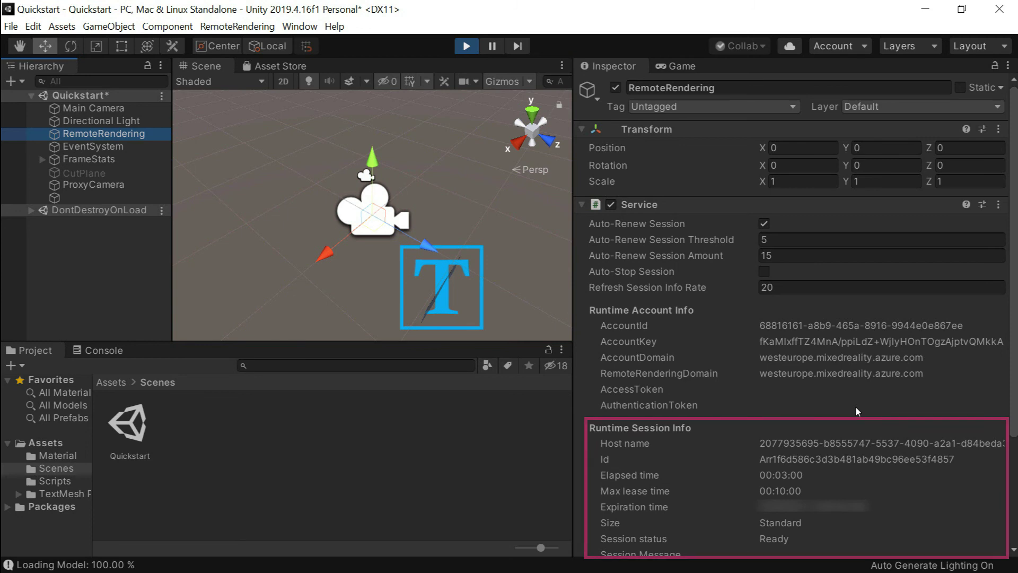
click(659, 69)
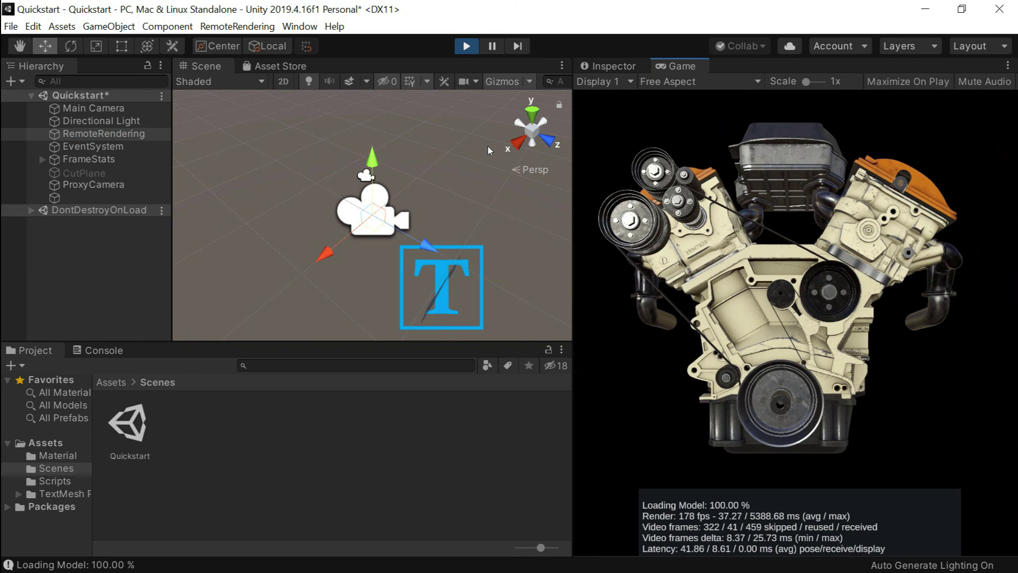
Move the Main Camera so the engine appears higher and smaller in the game output
click(115, 107)
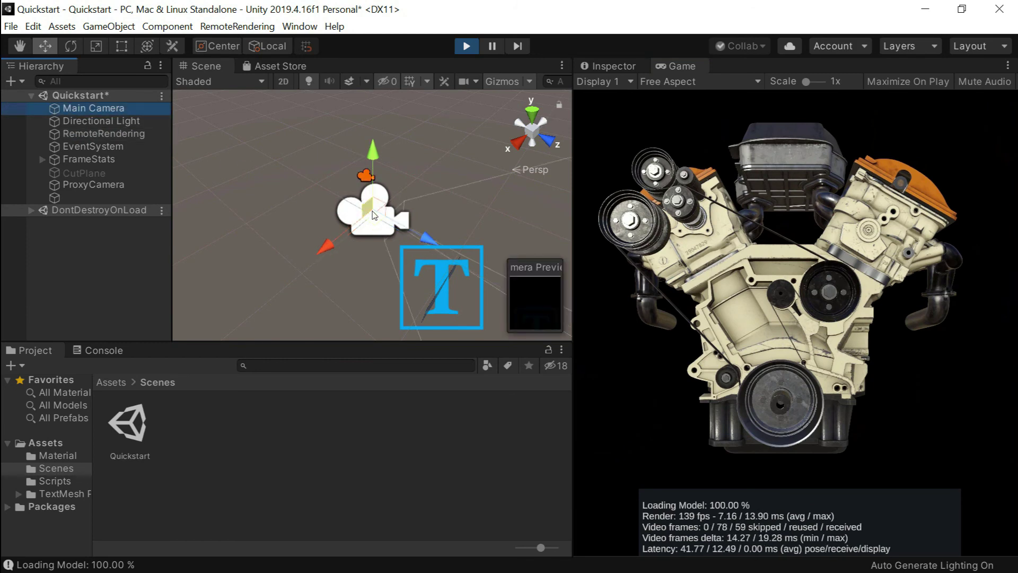
mouse_move(372, 211)
mouse_down()
mouse_move(372, 235)
mouse_move(353, 227)
mouse_move(356, 177)
mouse_move(403, 195)
mouse_move(381, 219)
mouse_up()
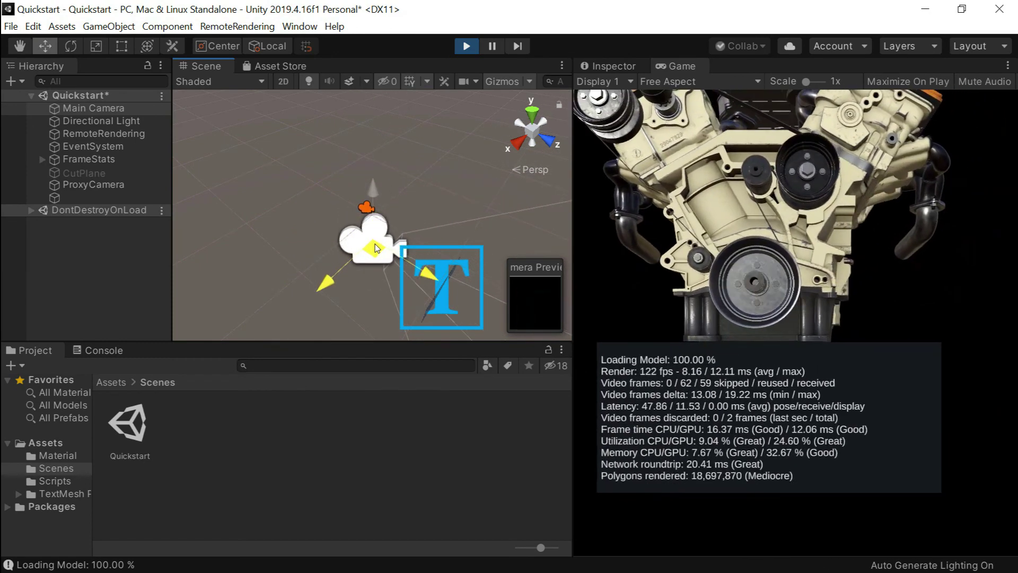
drag(375, 248, 358, 227)
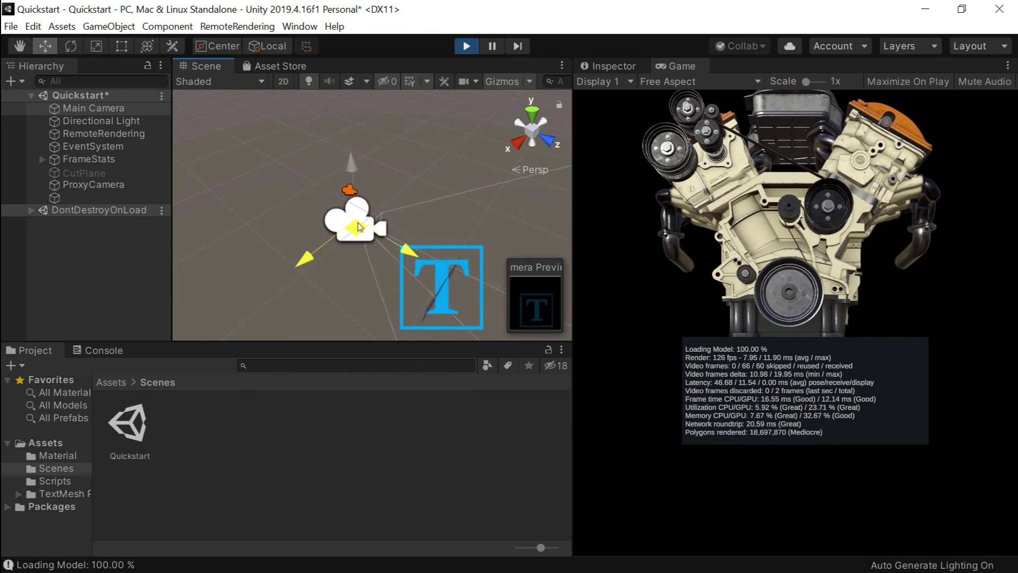